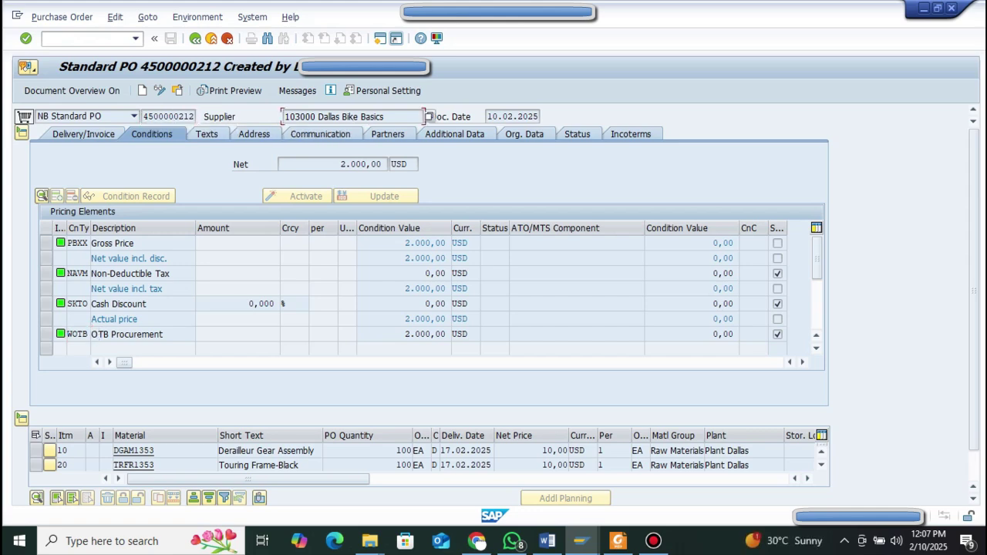
Step: Examine the purchase order's net value in the header conditions against the quantities of its two items
drag(341, 164, 387, 164)
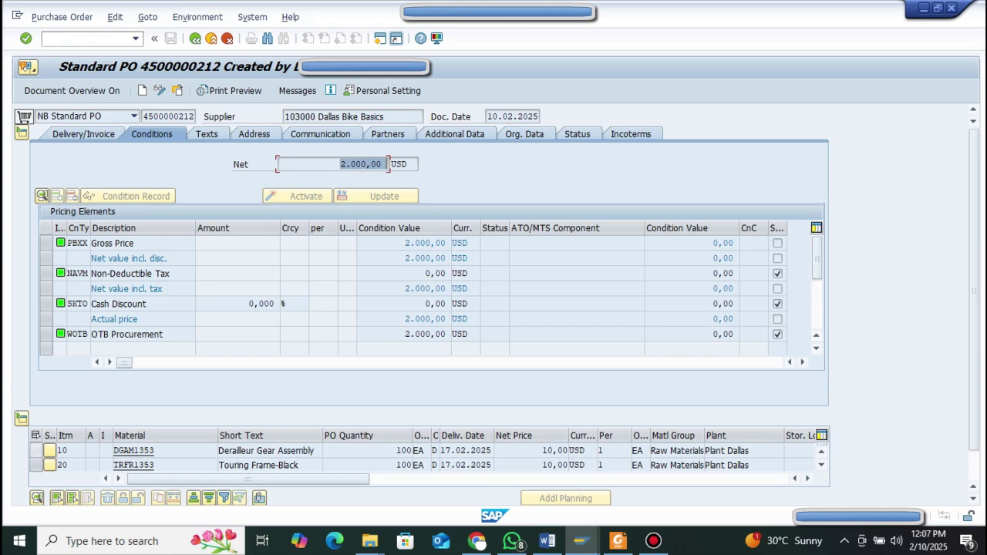
click(37, 452)
click(36, 451)
click(36, 466)
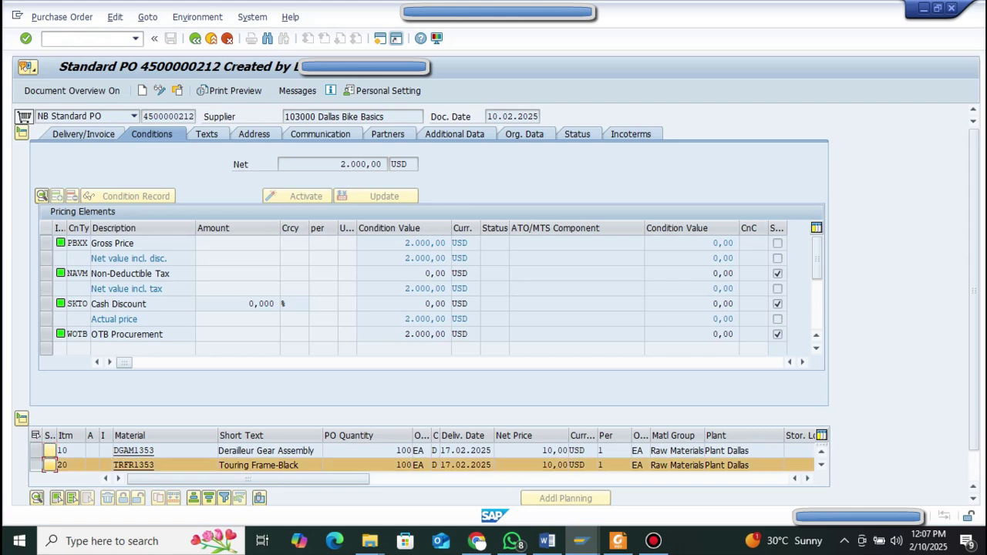
click(36, 451)
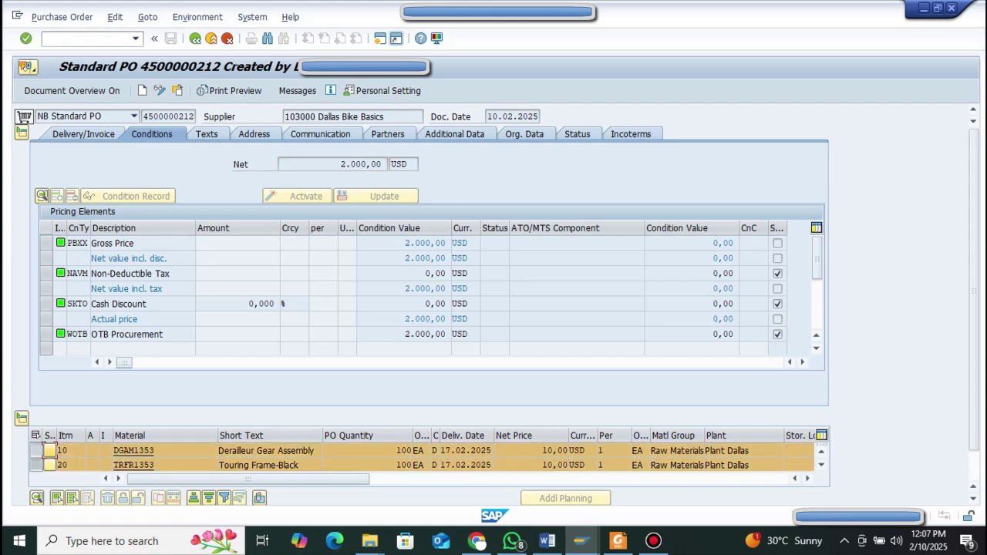
click(36, 451)
click(36, 466)
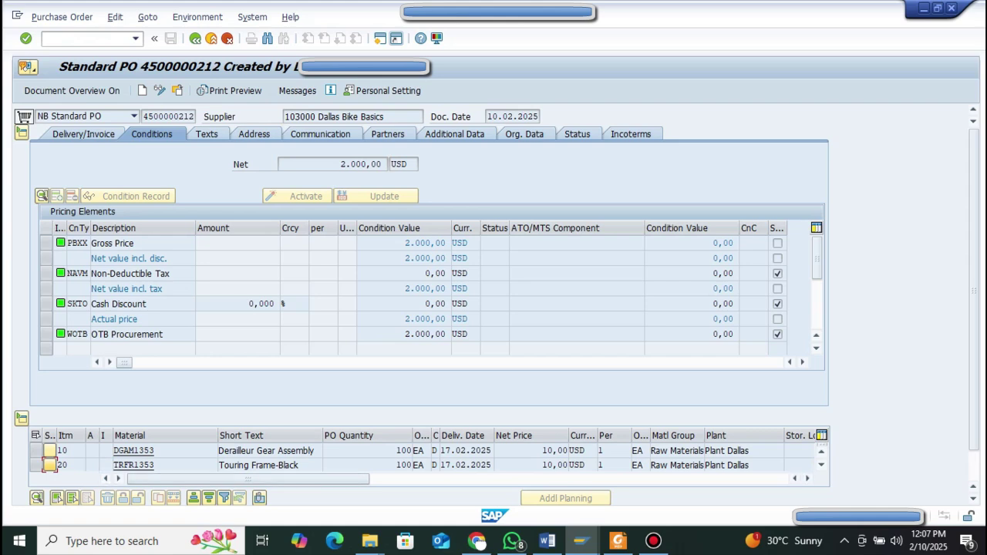
click(341, 165)
drag(341, 164, 386, 165)
click(397, 466)
drag(397, 465, 413, 451)
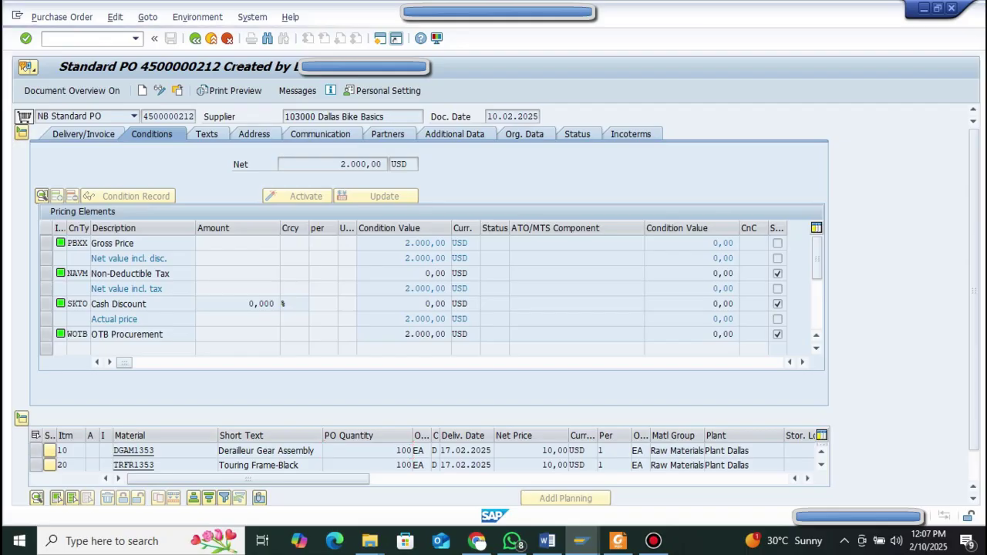
Step: Collapse the header, expand the item details and check the goods receipt in the Derailleur Gear Assembly's purchase order history
click(21, 133)
click(22, 466)
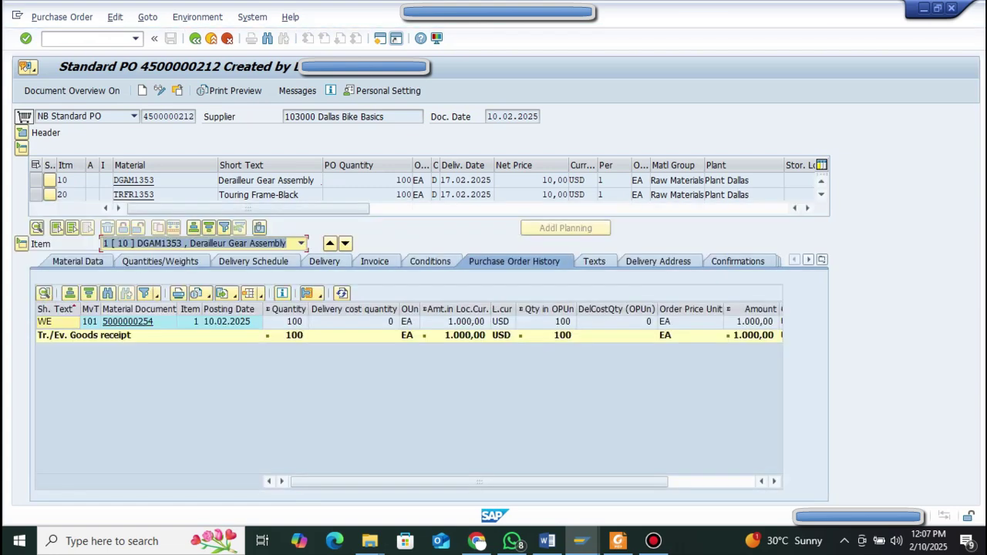
key(Delete)
click(301, 244)
click(287, 322)
click(456, 322)
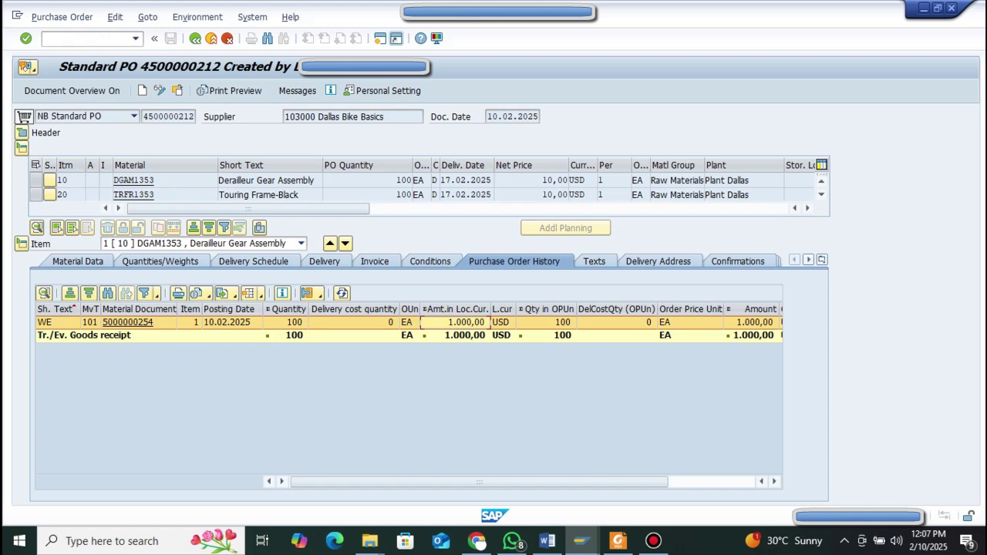
click(547, 322)
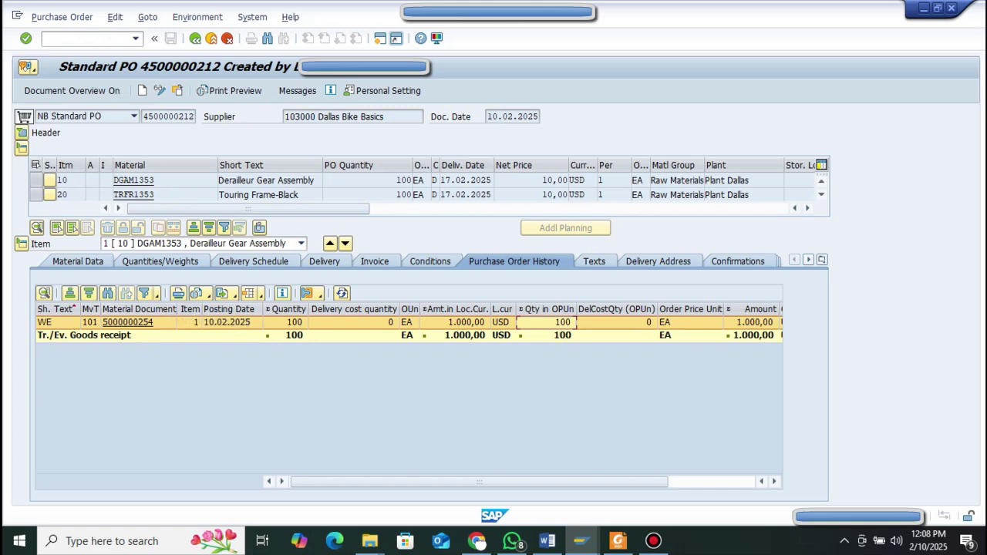
Step: Collapse the item overview and display the purchase order history of item 20, Touring Frame-Black
click(22, 132)
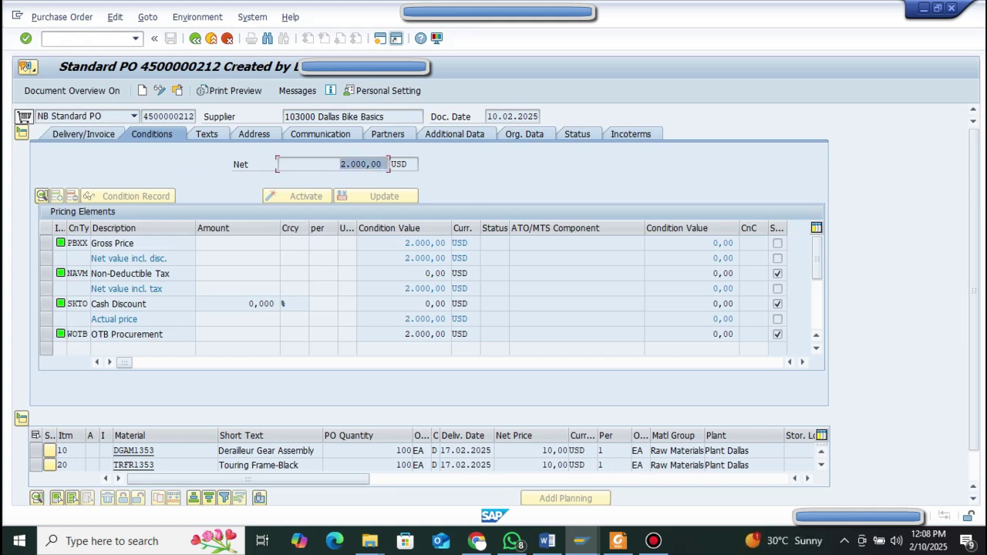
click(22, 133)
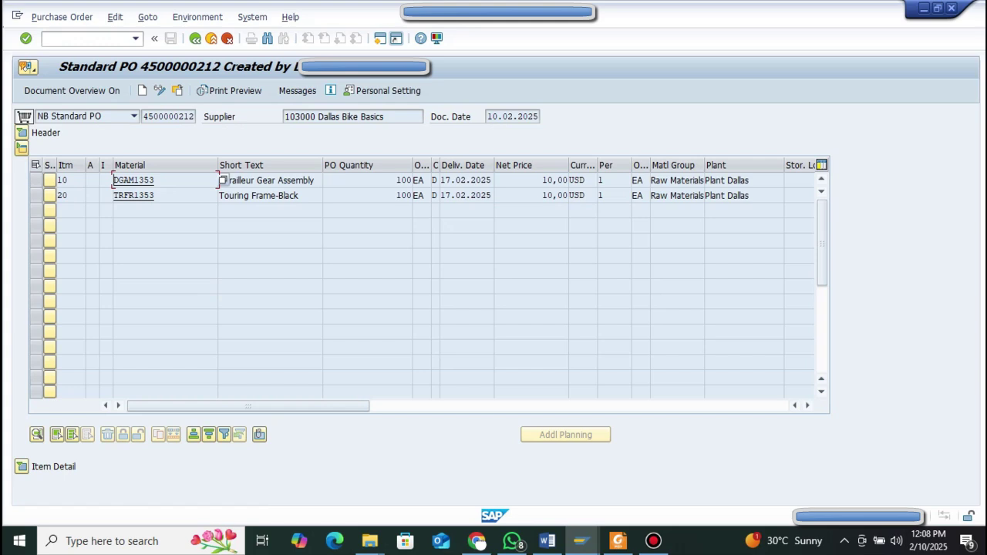
click(22, 147)
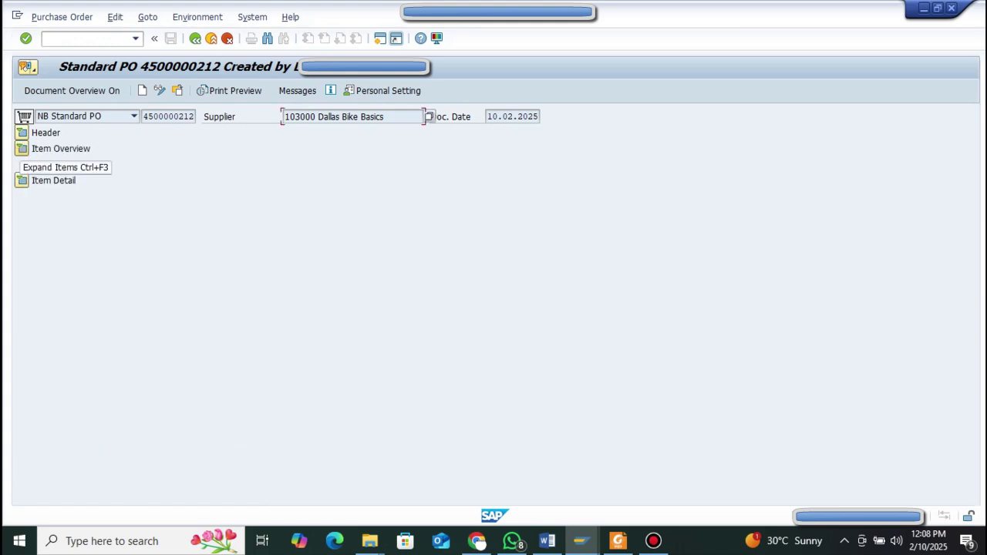
click(21, 180)
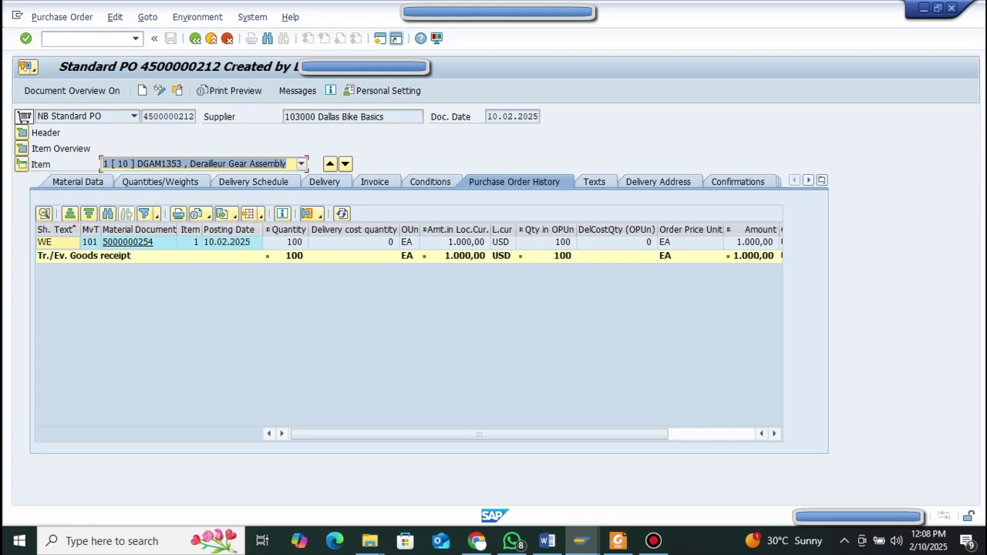
click(301, 163)
click(192, 189)
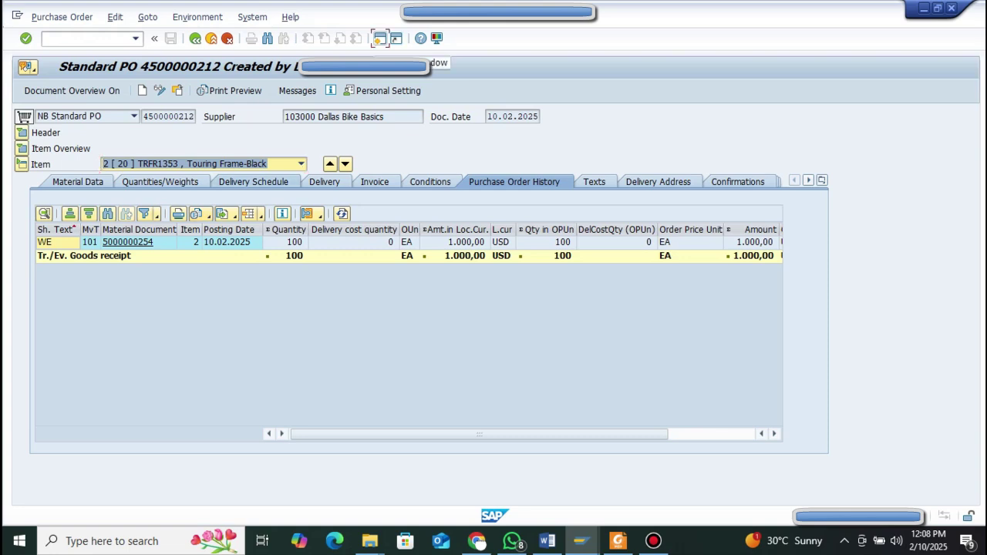
Step: Open a new session and start the incoming invoice transaction MIRO
click(380, 38)
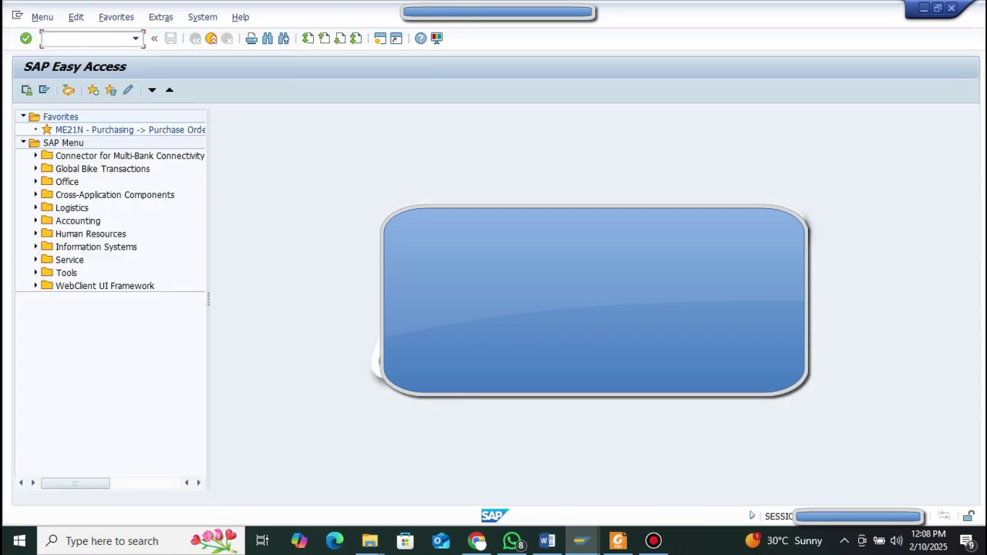
text(miro)
key(Return)
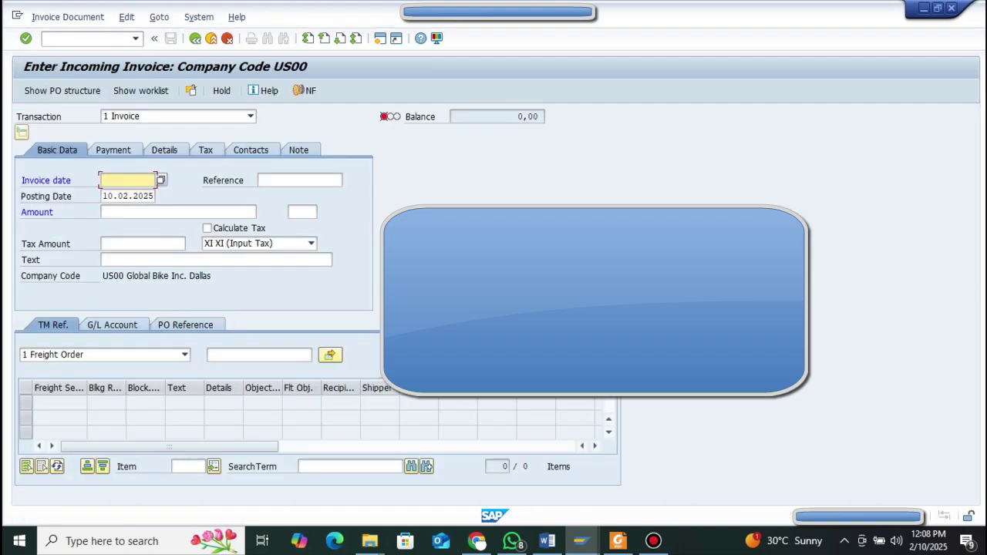
Step: Set the invoice date to 10.02.2025 and the invoice amount to 2.000,00
text(10.02.2025)
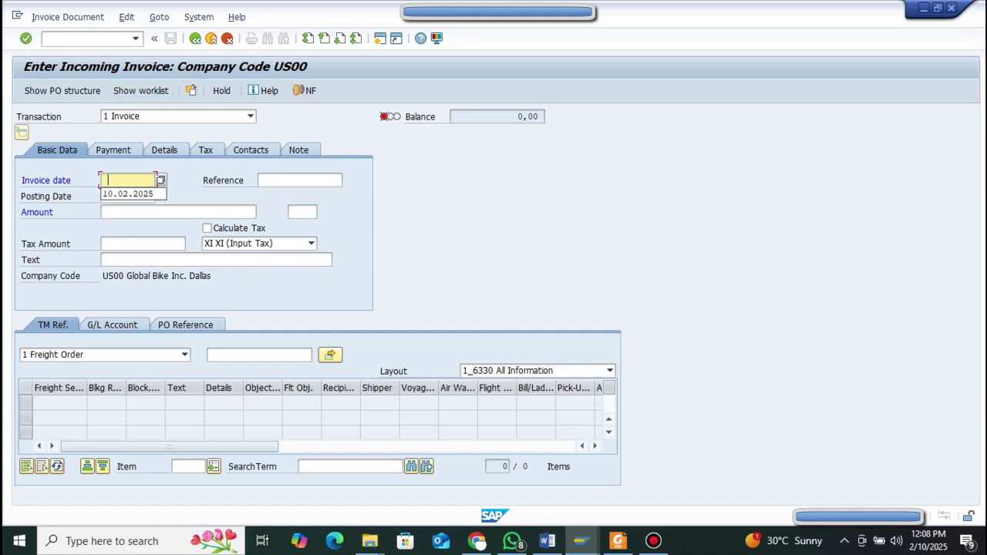
click(177, 212)
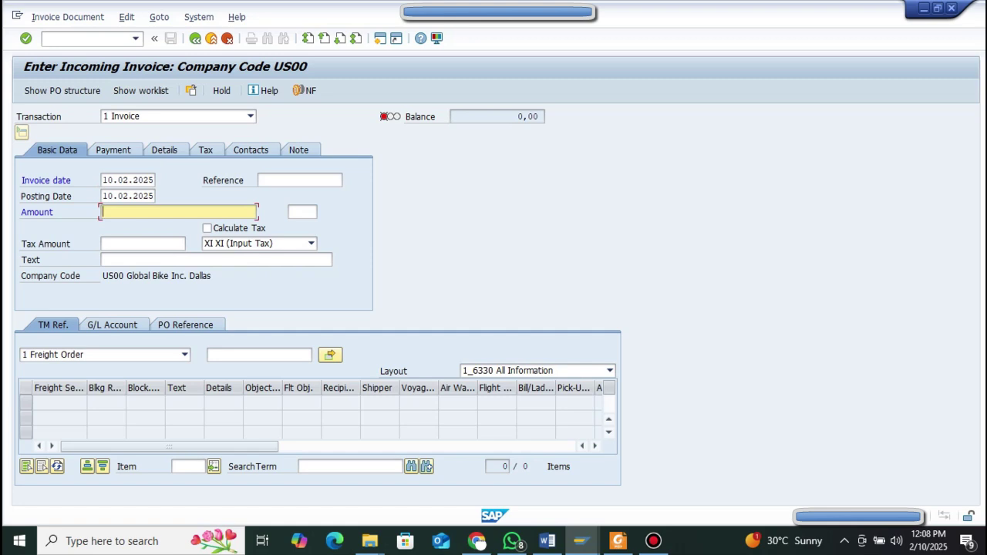
text(2)
key(Down)
key(Return)
Step: Enter "Test" as the invoice text in the basic data
click(216, 260)
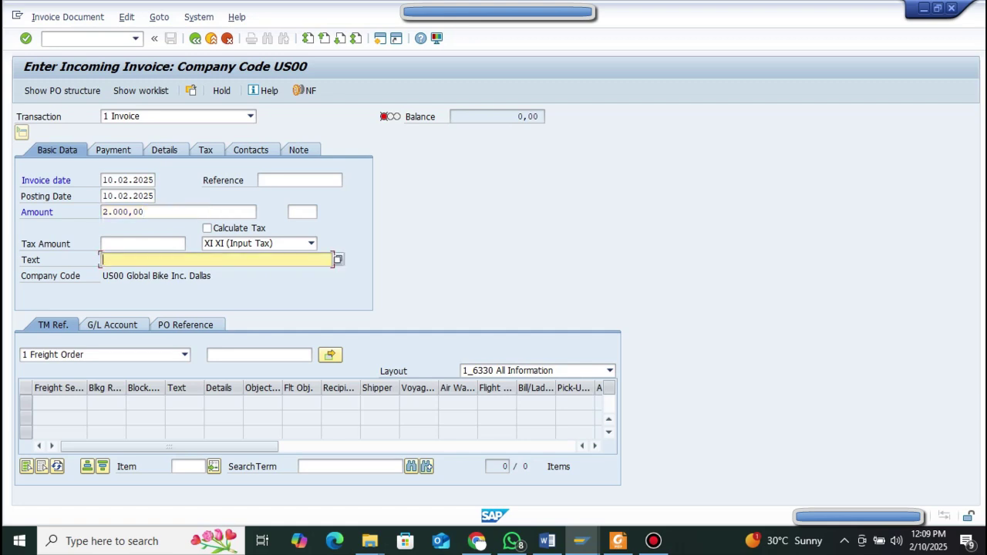
text(I)
key(BackSpace)
text(Test)
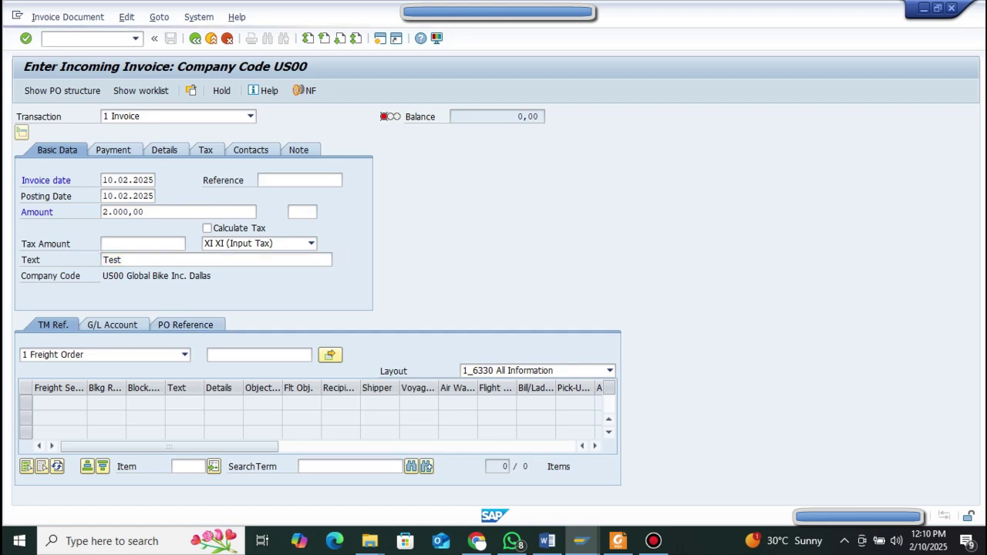
key(Return)
Step: Reference the reviewed purchase order and mark both its items, Derailleur Gear Assembly and Touring Frame-Black, for invoicing
click(228, 355)
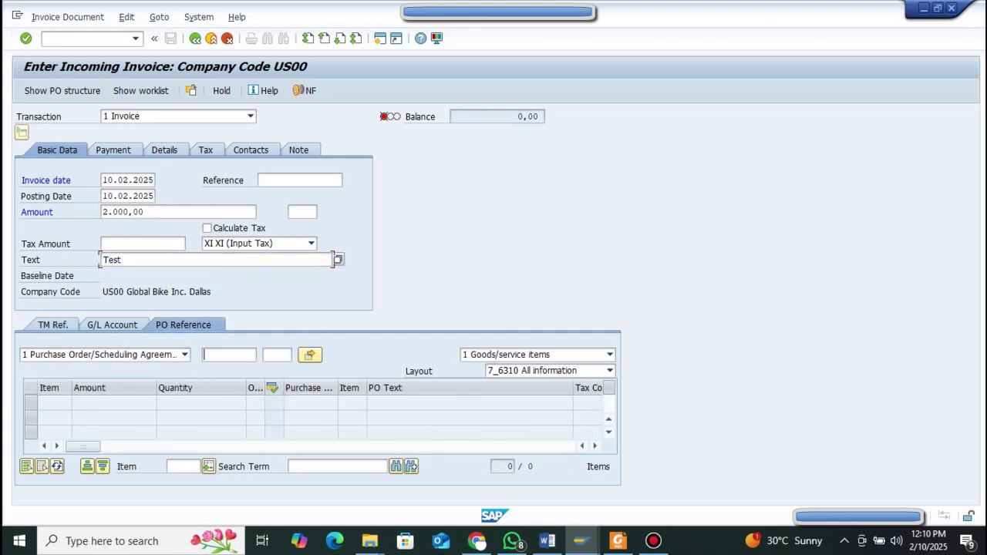
click(228, 369)
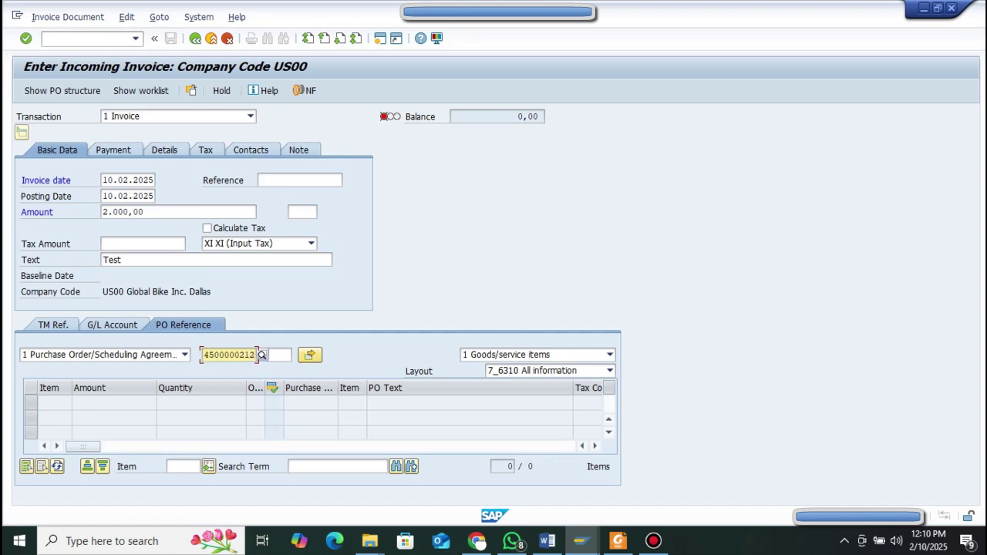
key(Return)
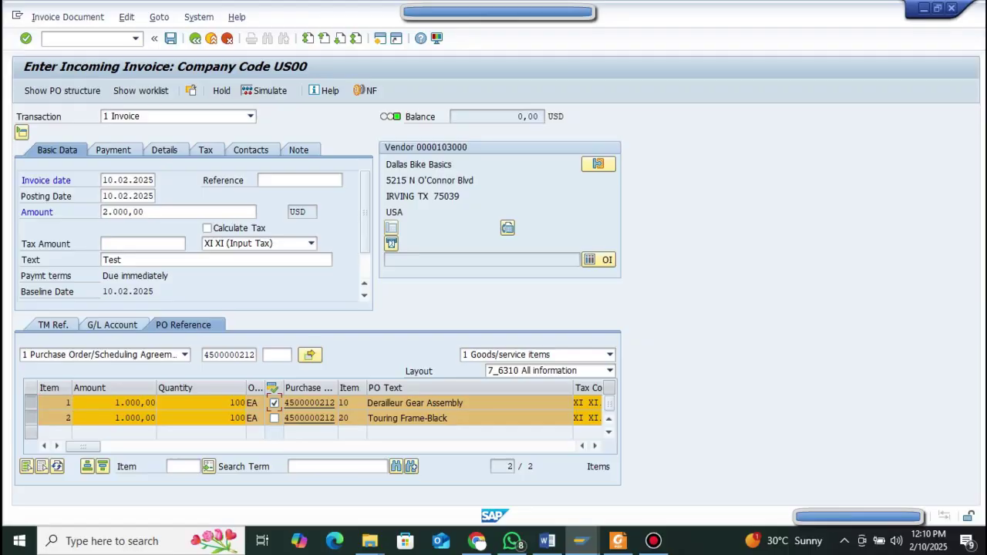
click(275, 418)
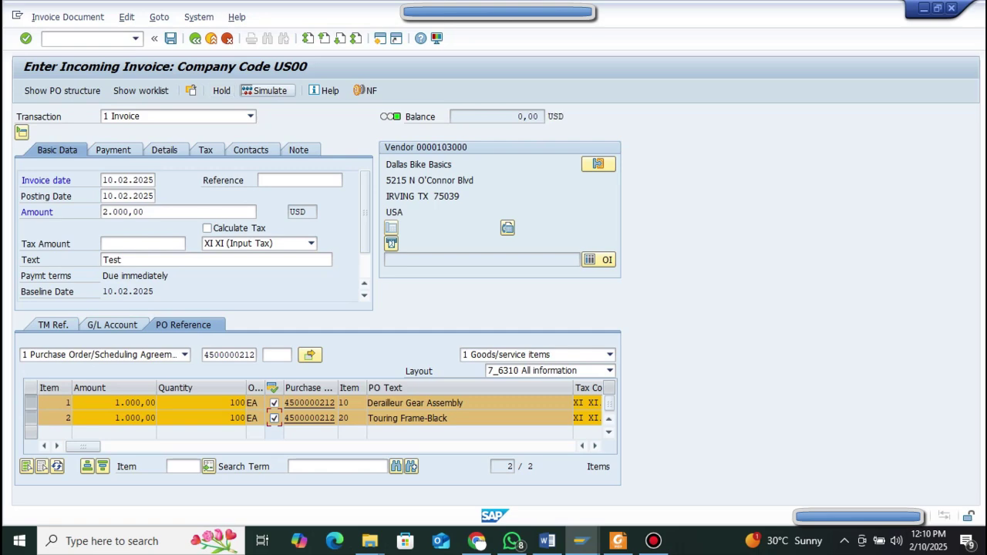
Step: Simulate the invoice document and look up the meaning of the account type codes for the vendor line
click(264, 91)
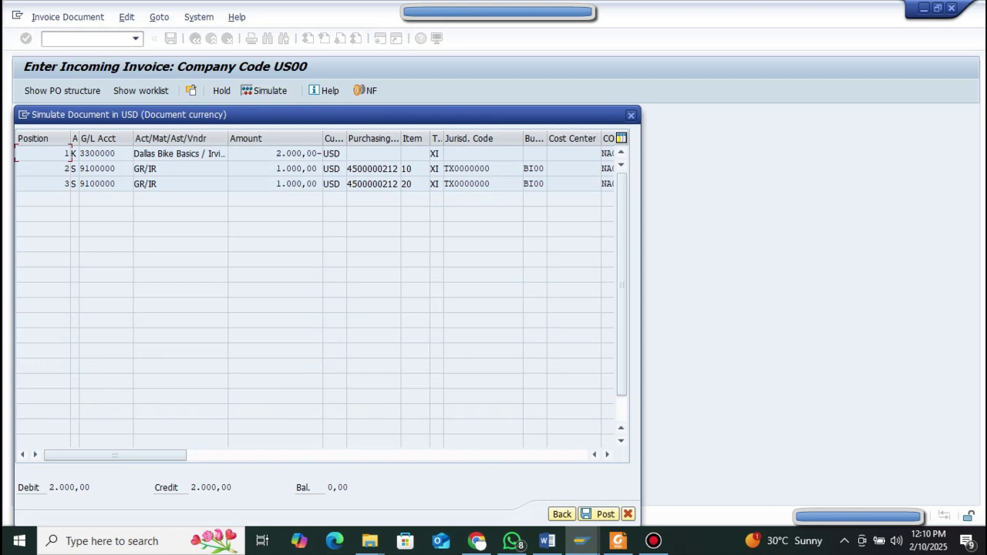
drag(79, 139, 84, 139)
click(76, 154)
click(89, 154)
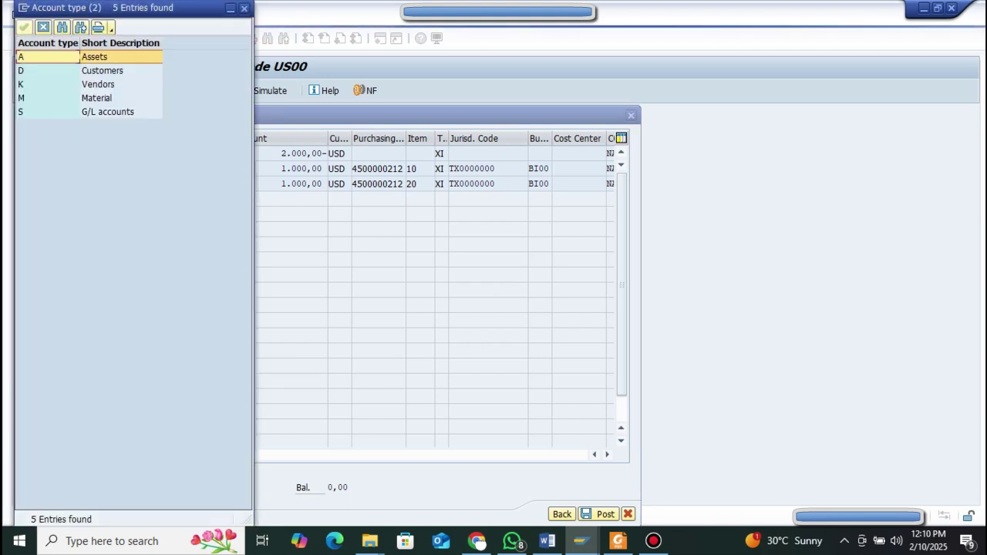
drag(128, 9, 310, 212)
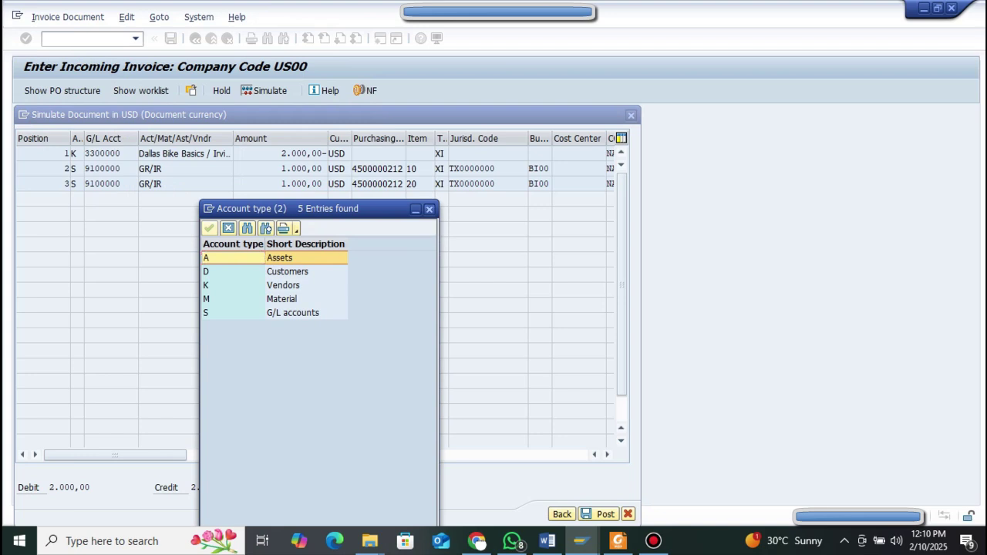
click(430, 208)
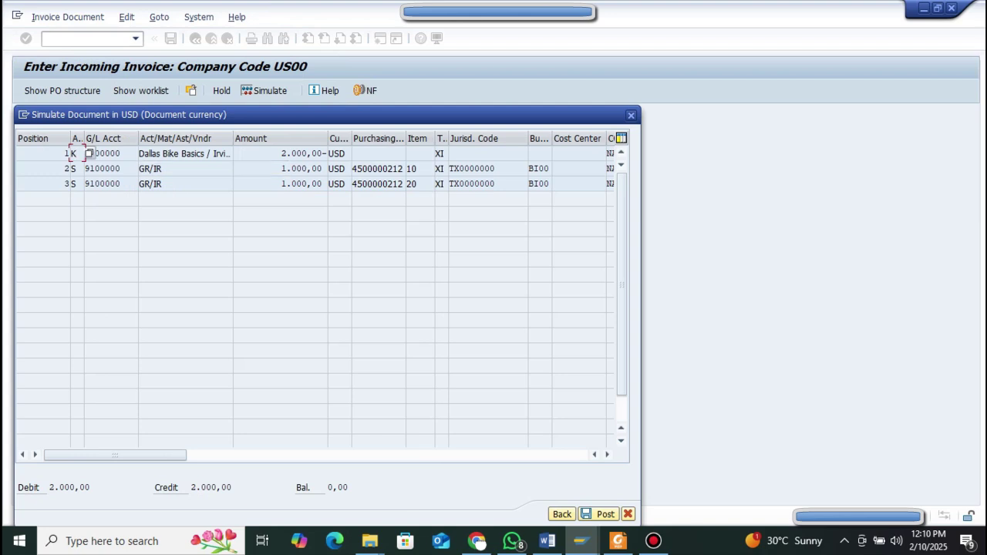
Step: Examine the simulated postings, comparing the vendor line's account and amount with the GR/IR lines and the debit total
double_click(158, 168)
double_click(301, 168)
drag(282, 184, 327, 168)
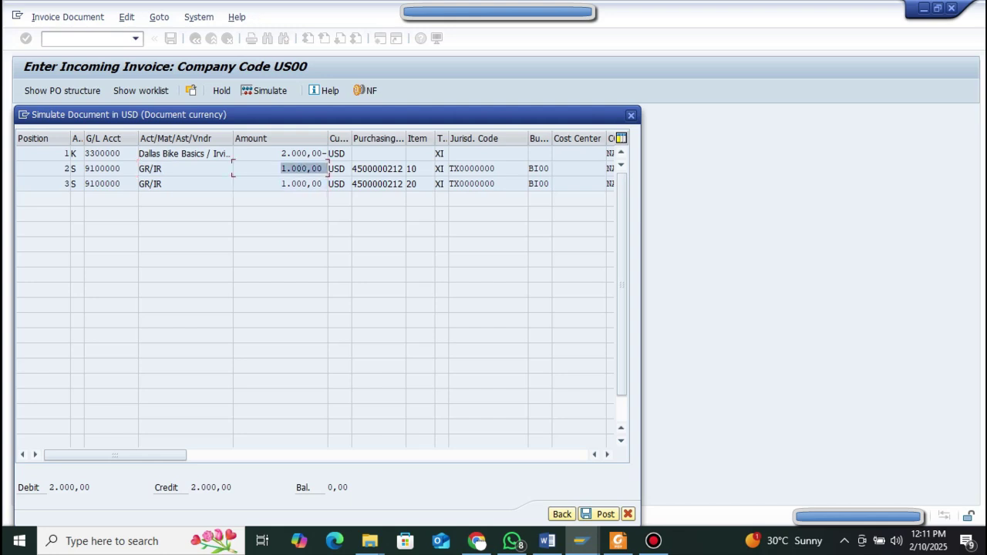
click(77, 154)
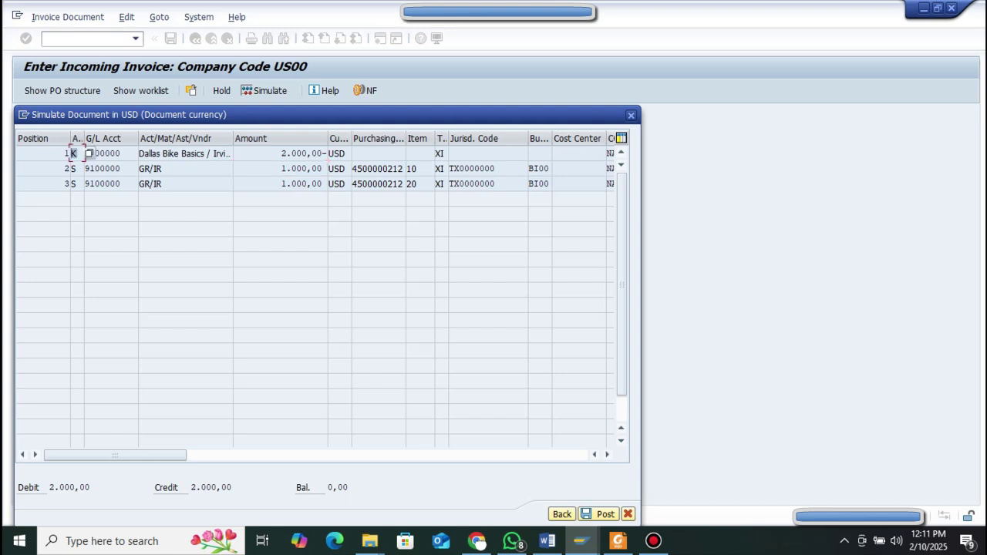
drag(86, 154, 122, 153)
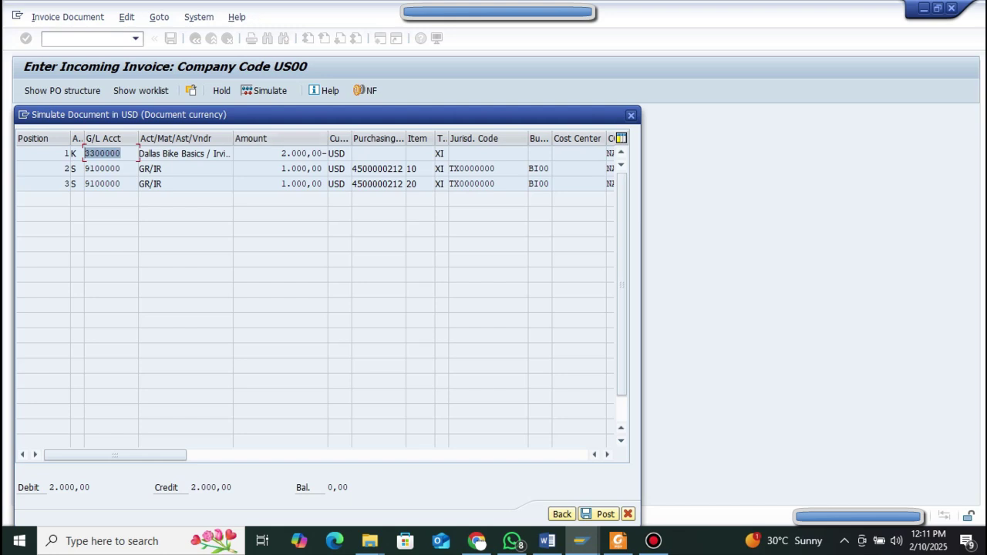
drag(281, 154, 327, 153)
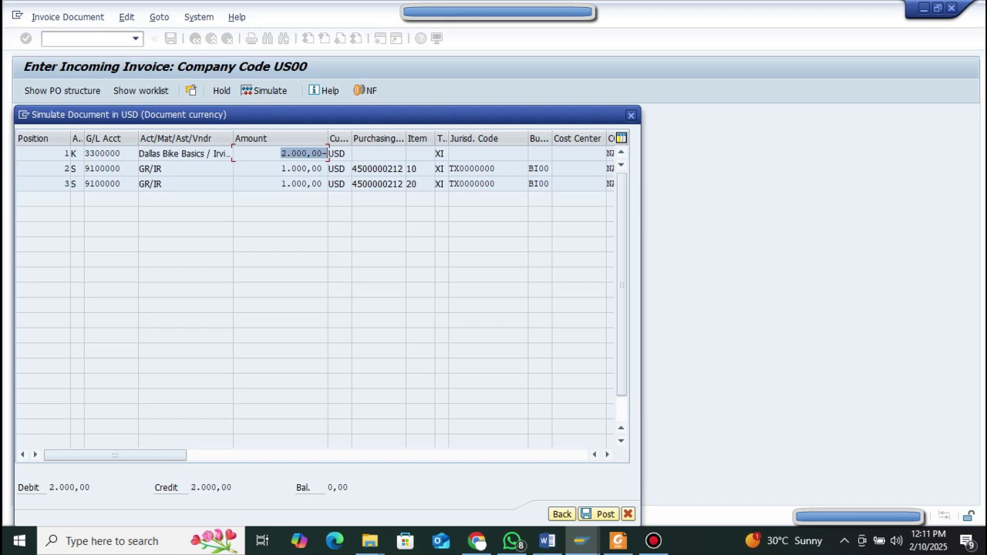
drag(281, 169, 328, 185)
drag(281, 154, 328, 154)
drag(49, 488, 91, 487)
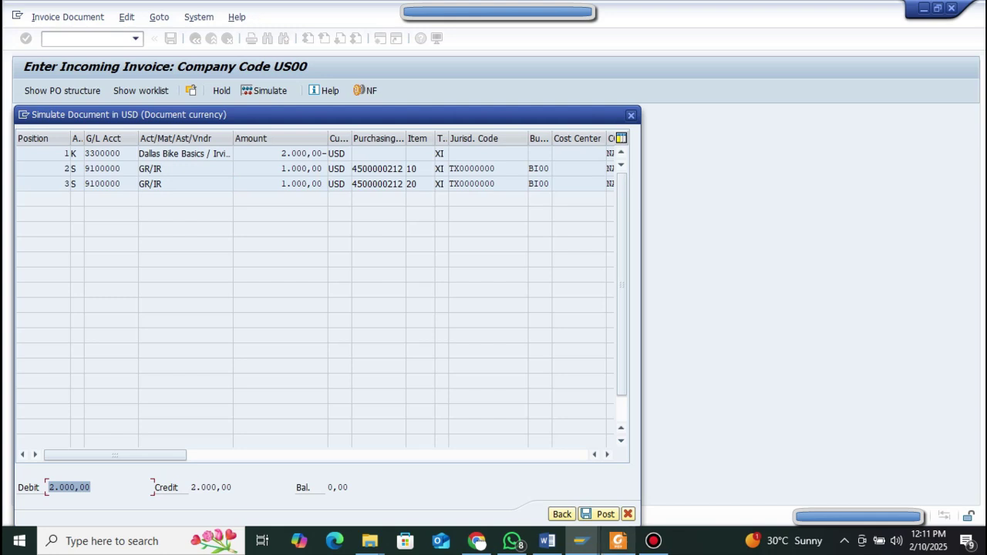
Step: Post the simulated invoice and close the help text about the created document
click(601, 513)
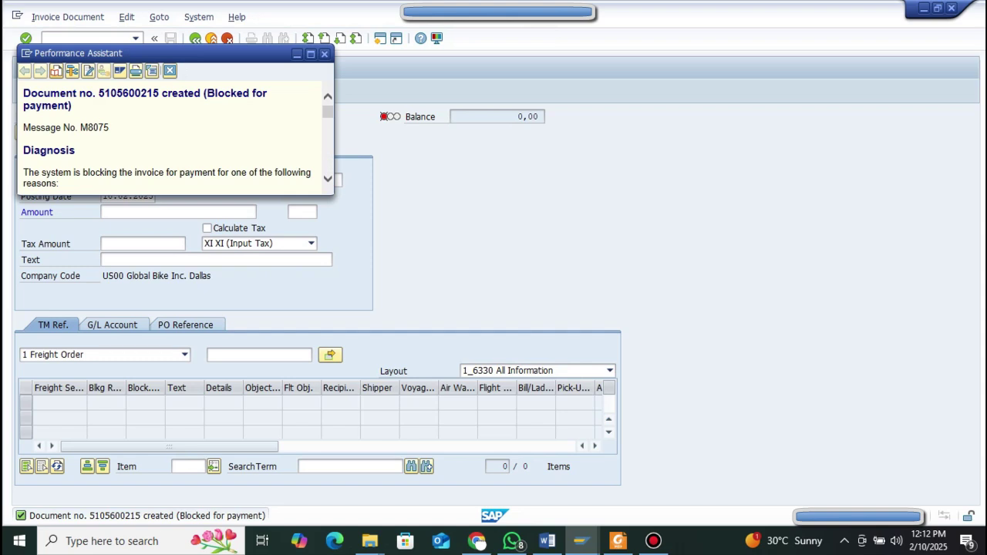
double_click(130, 93)
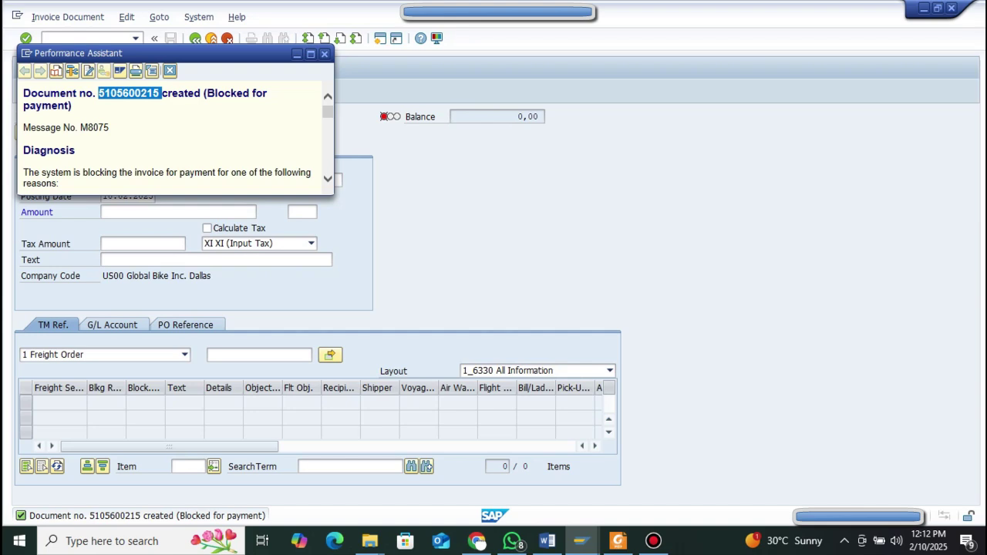
click(170, 71)
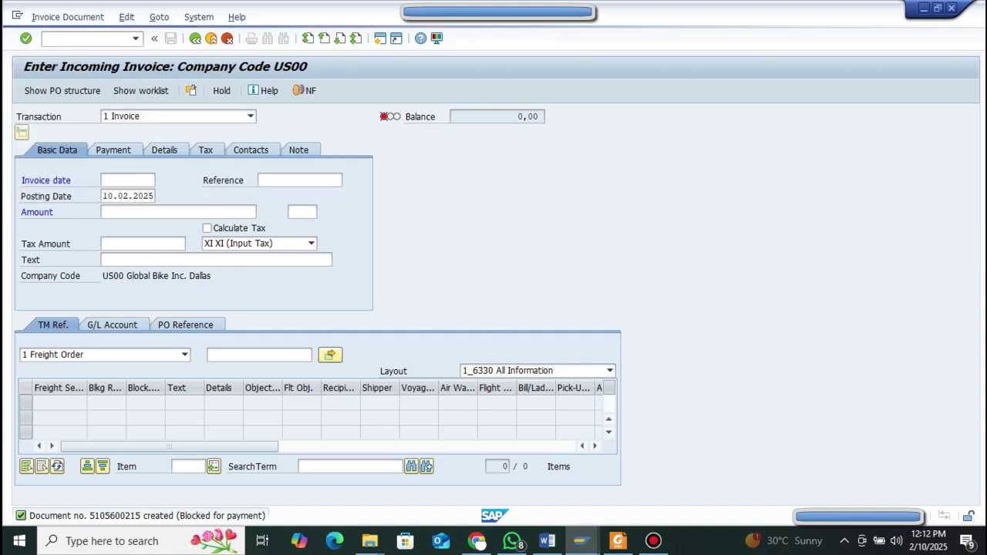